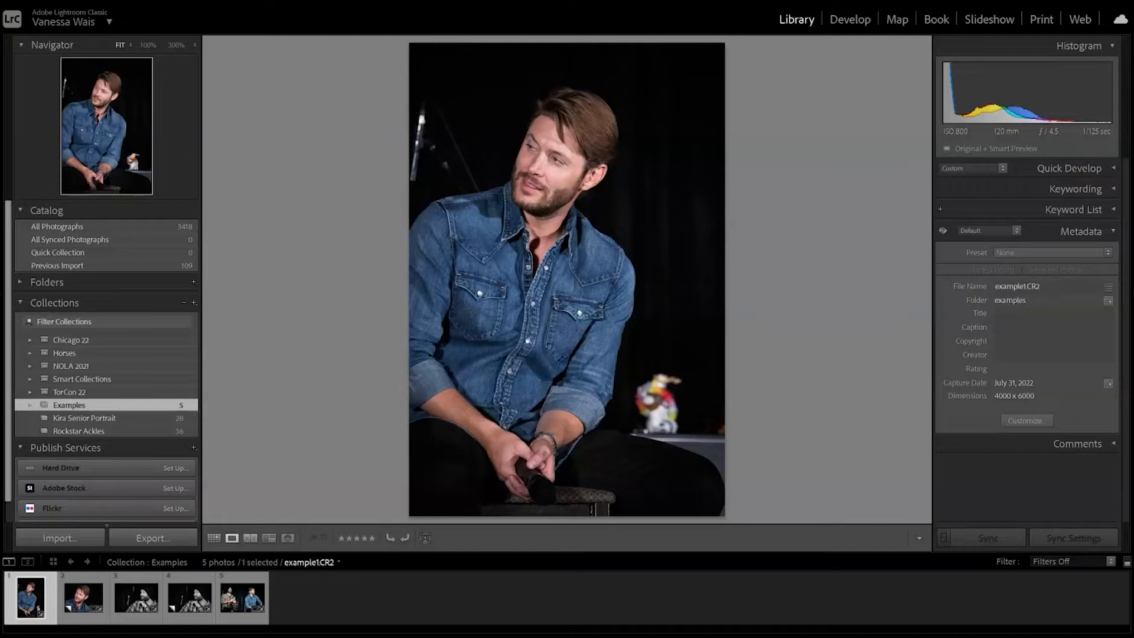
Step: Look through the example photos, including the close-up portrait, the black-and-white portrait and the two-person shot
click(81, 576)
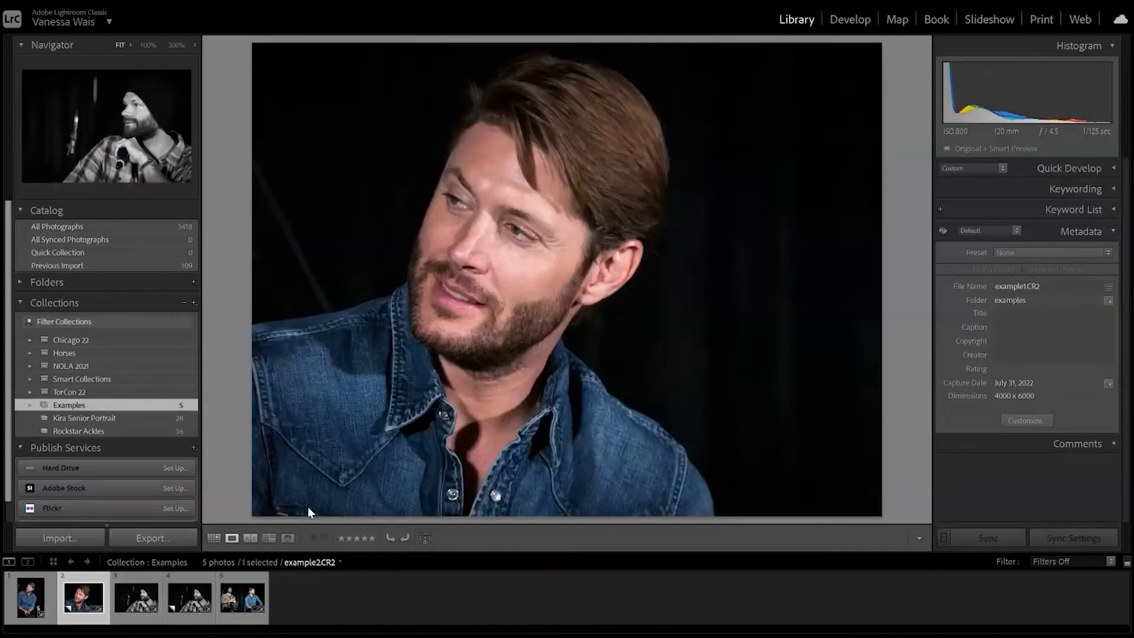
click(147, 585)
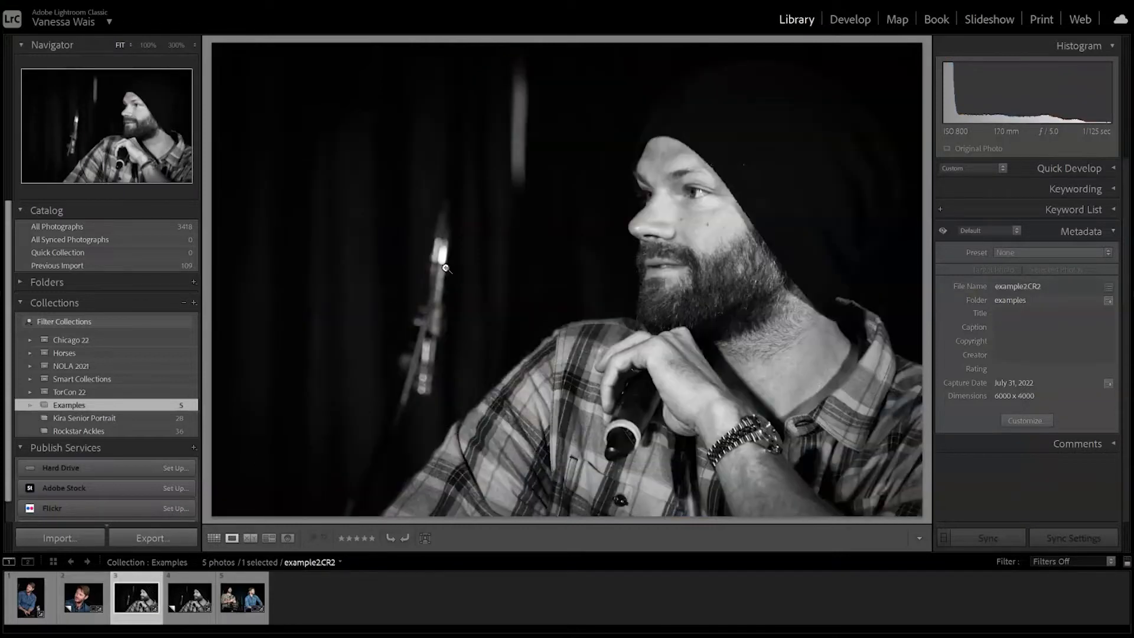
click(251, 585)
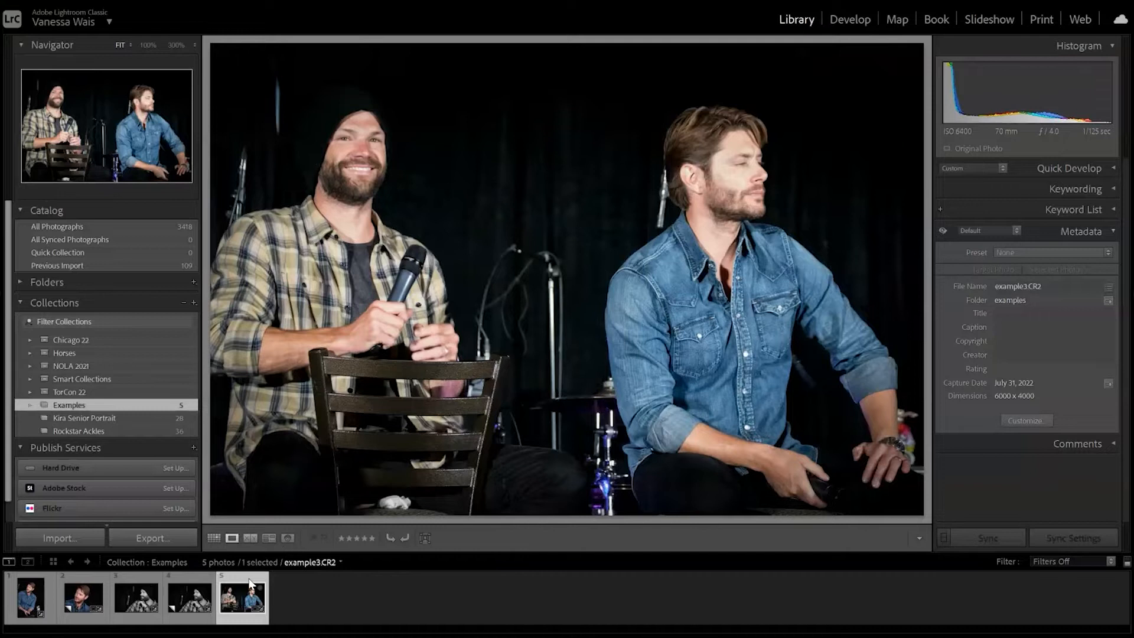
Step: Develop the close-up portrait, cloning out the diagonal line in the backdrop above the shoulder with a size 77 brush
click(83, 576)
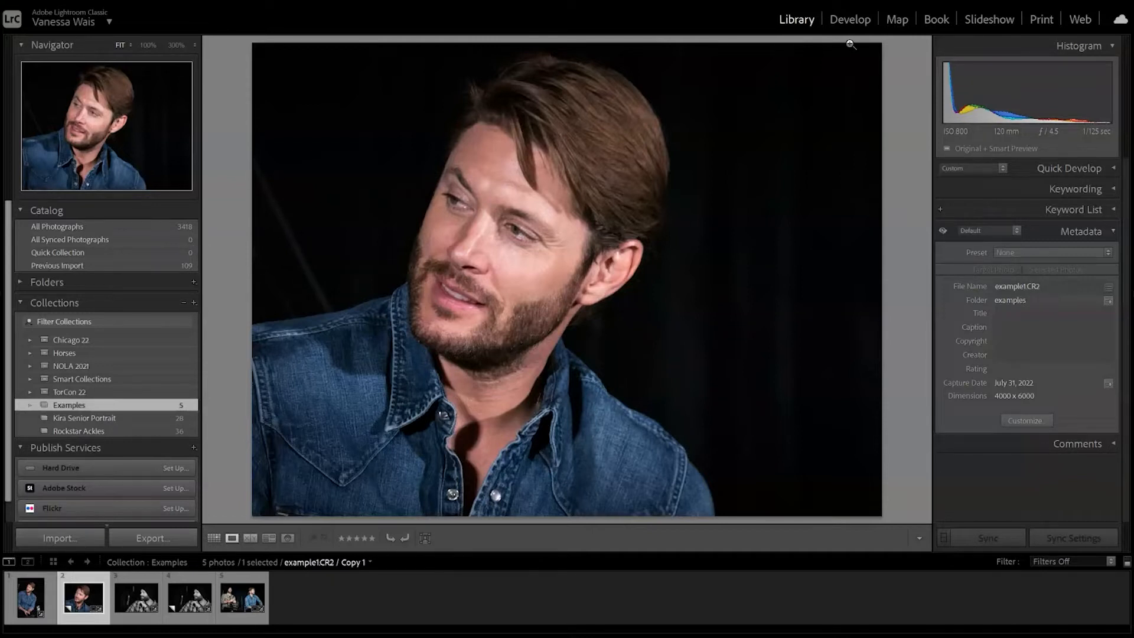
click(845, 17)
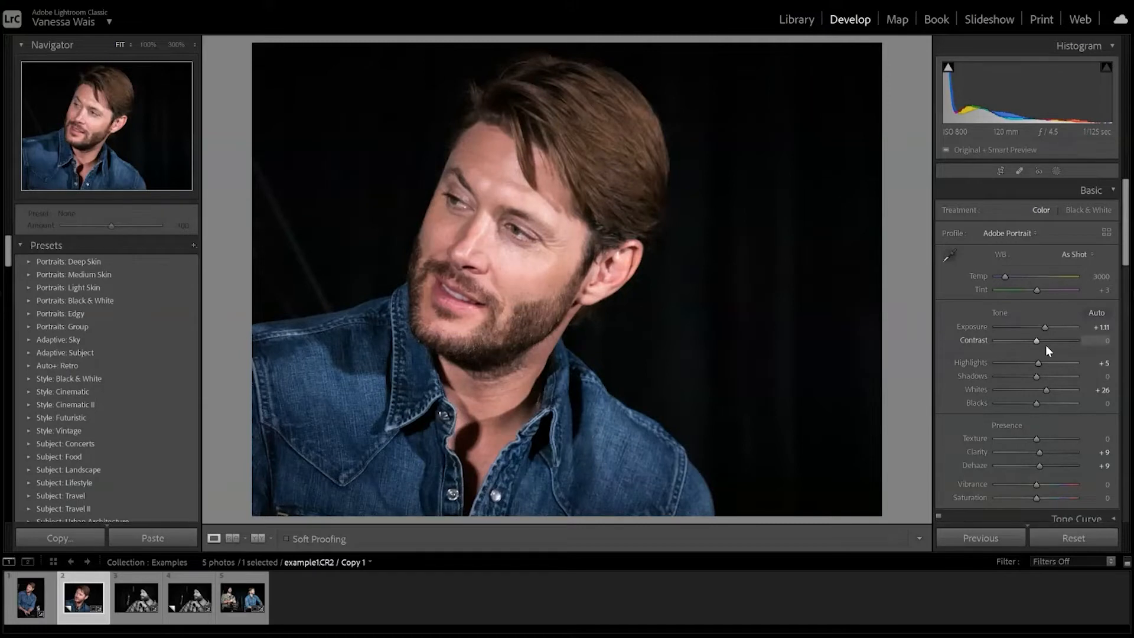
click(1019, 172)
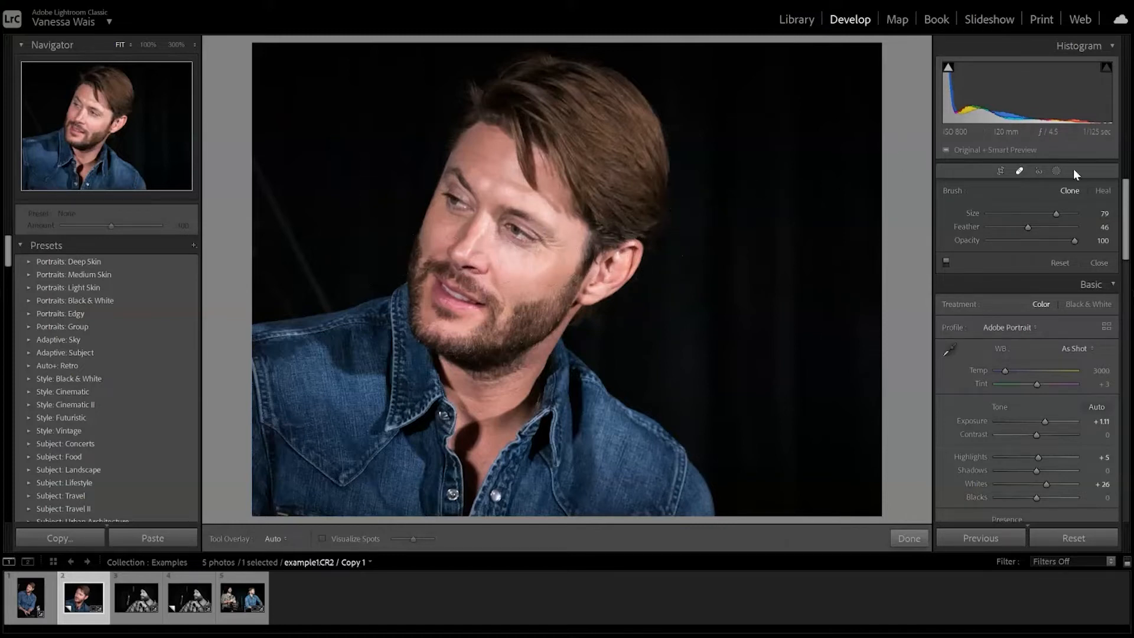
drag(1058, 212, 1055, 215)
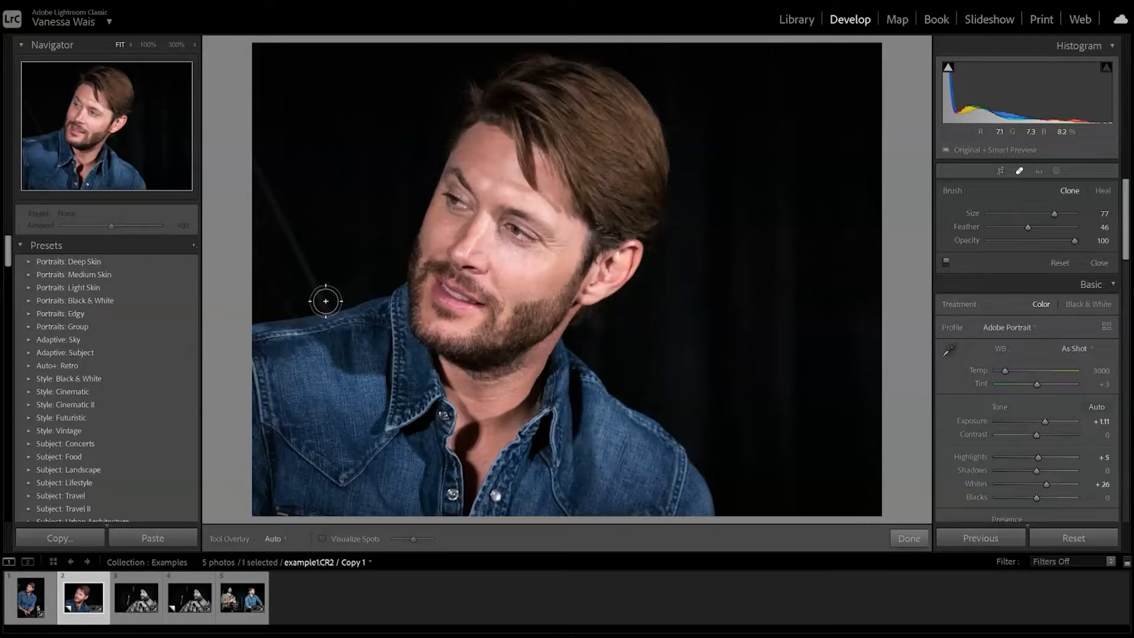
drag(325, 302, 246, 158)
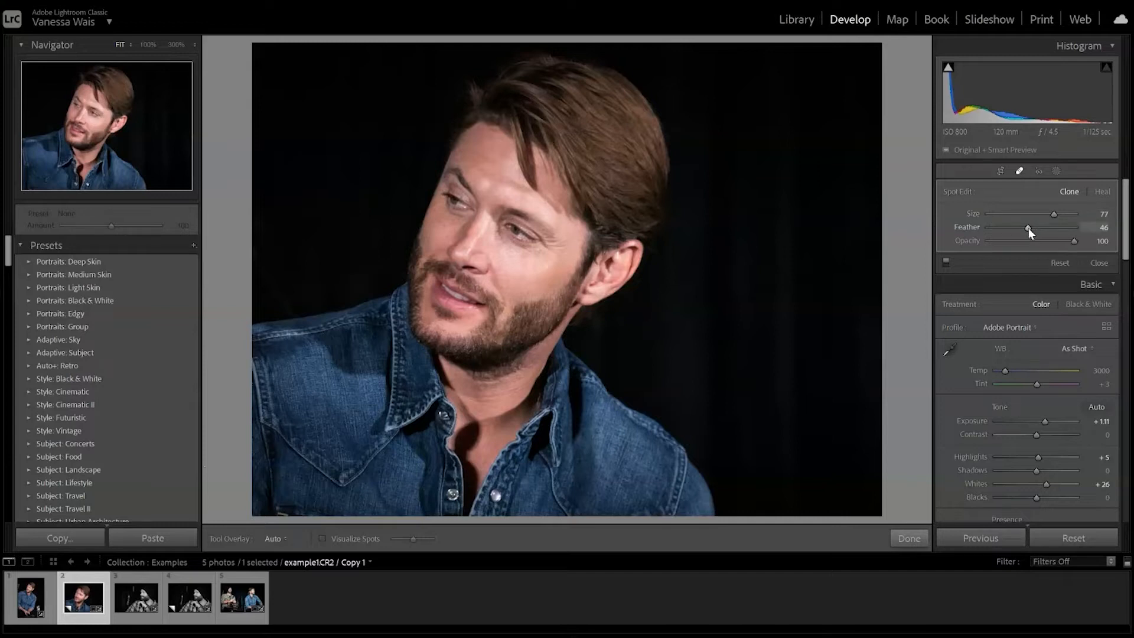
Step: Set the clone stroke's feather to 75 and clone a second patch in the backdrop just above the shoulder
drag(1029, 228, 947, 243)
drag(992, 226, 1034, 226)
drag(1051, 224, 1053, 225)
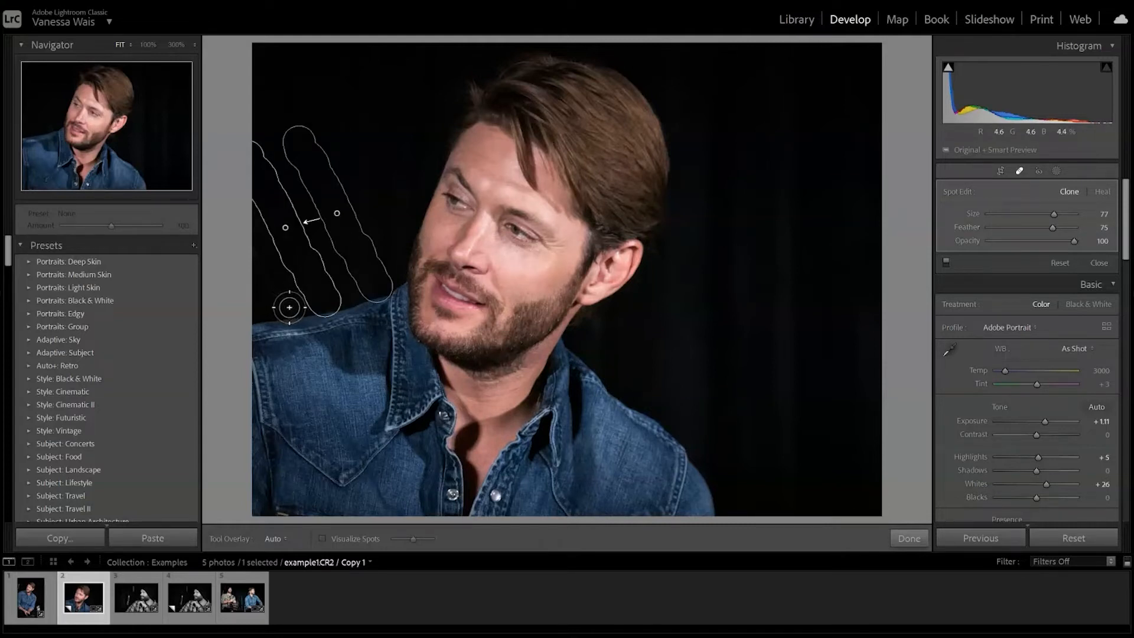
drag(290, 307, 245, 255)
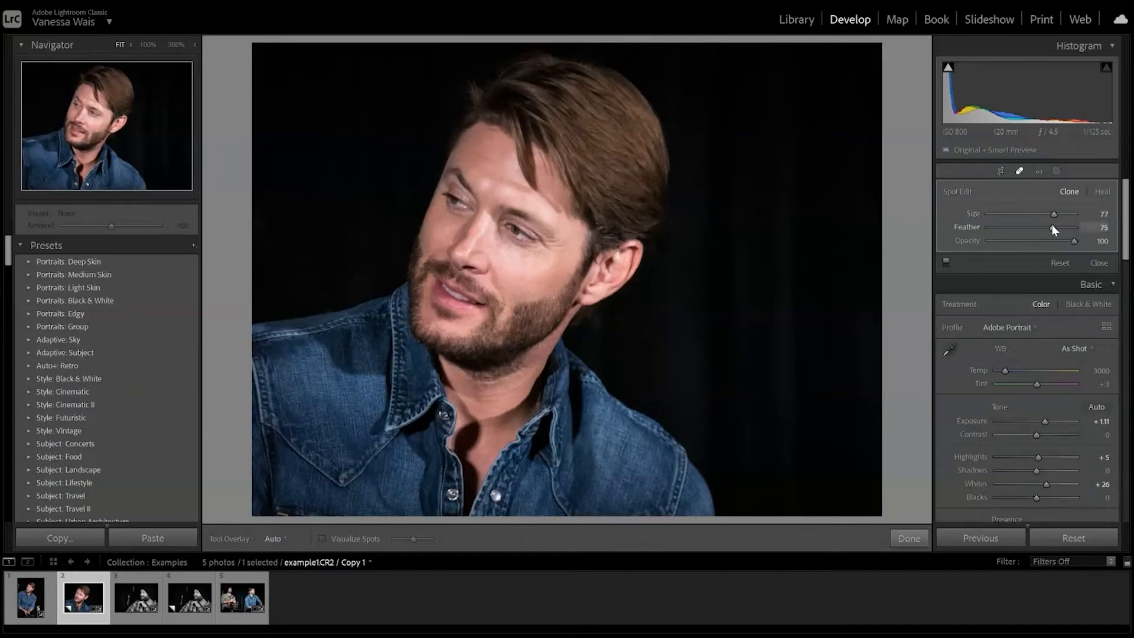
Step: Lower the clone correction's feather to 48 and finish the spot removal on the close-up portrait
drag(1052, 228, 1048, 228)
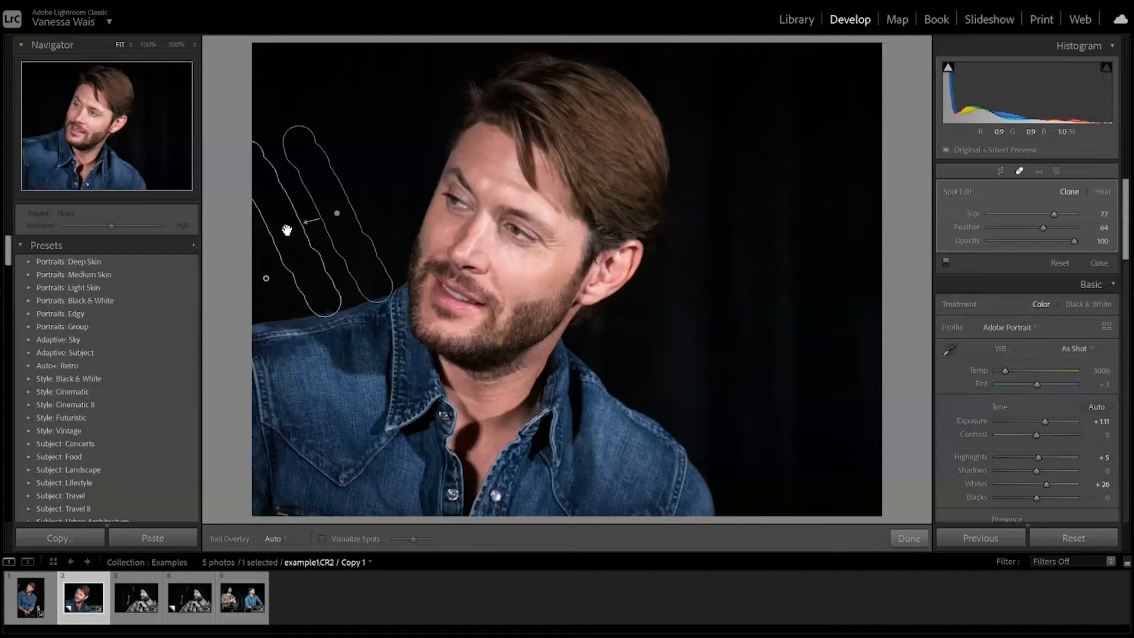
click(287, 229)
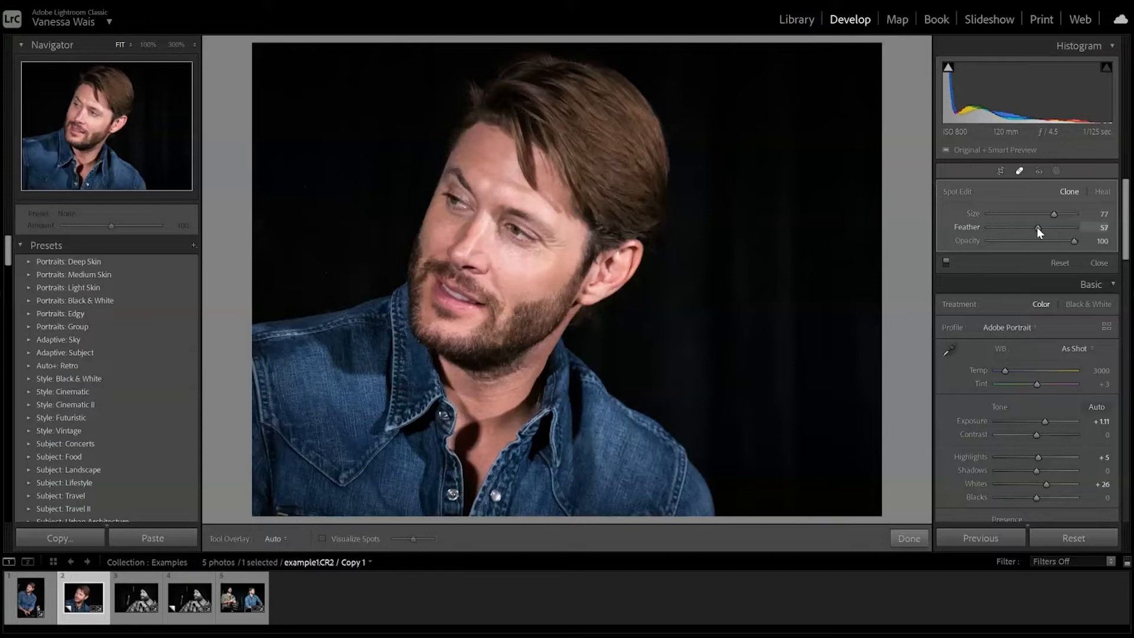
drag(1033, 228, 1030, 226)
click(909, 536)
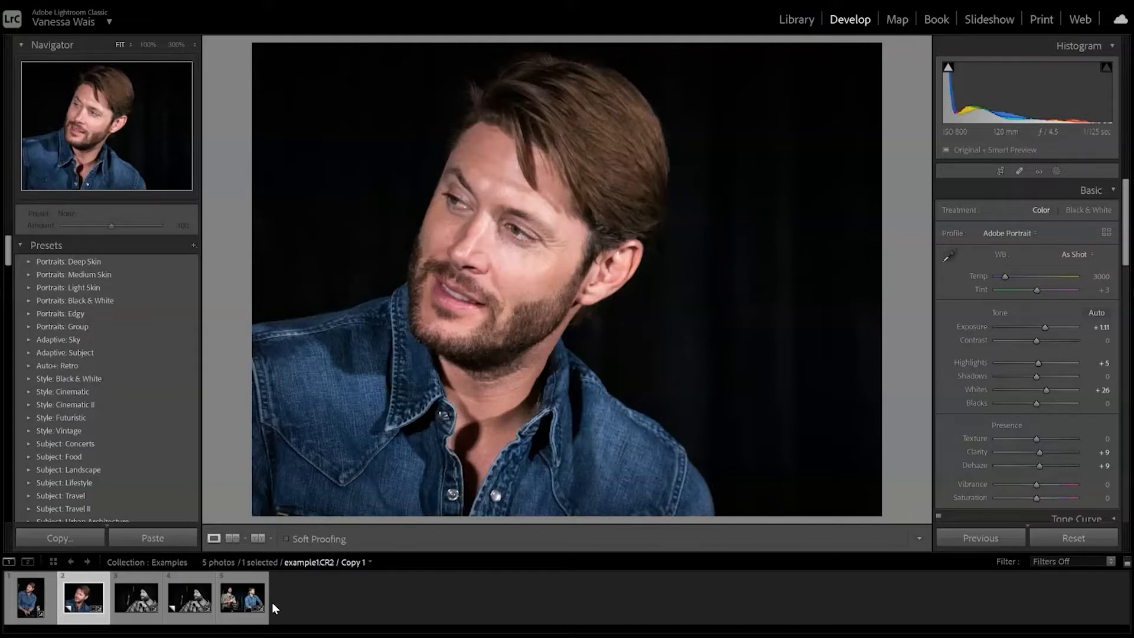
Step: In the example2.CR2 black-and-white portrait, paint over the blurred microphone stand with a size 80 Heal brush
click(134, 577)
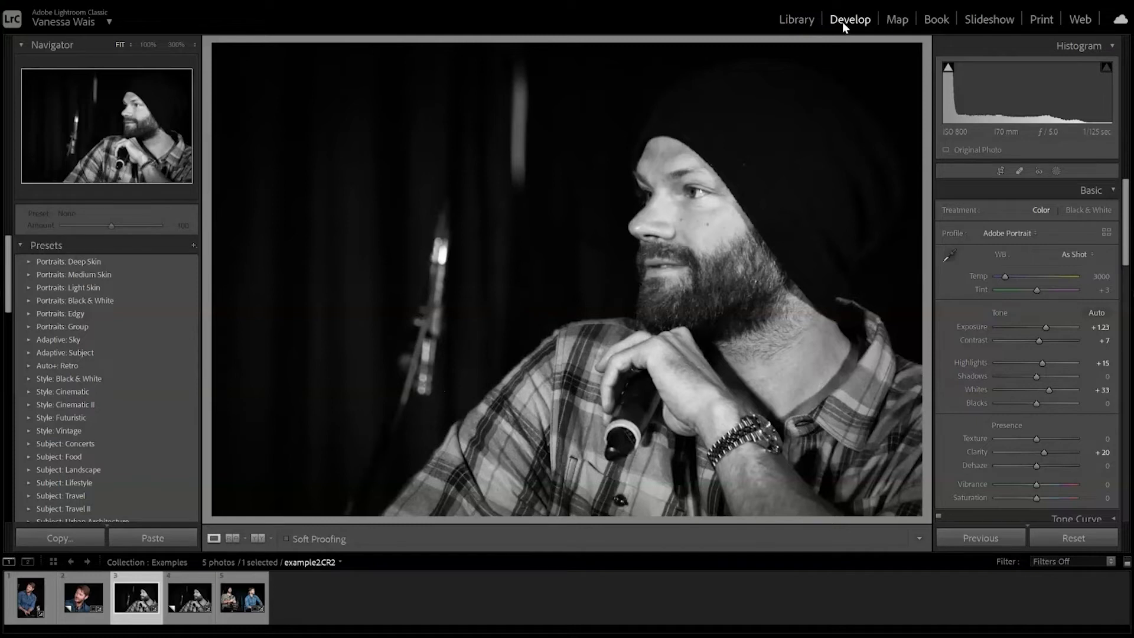
click(1017, 173)
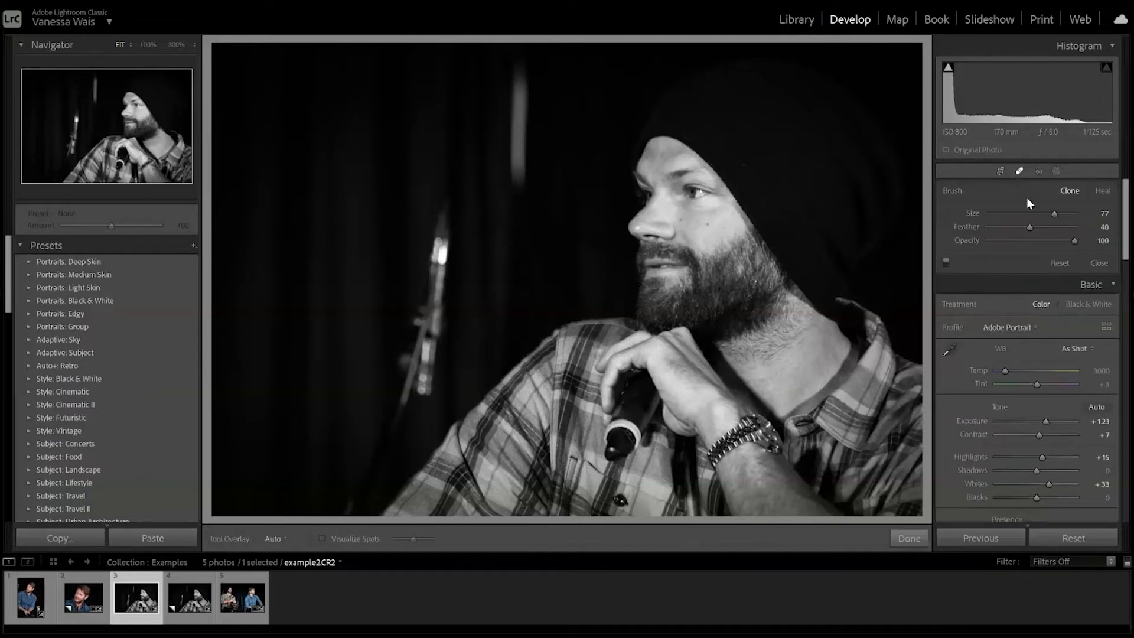
click(1102, 191)
drag(1054, 213, 1057, 214)
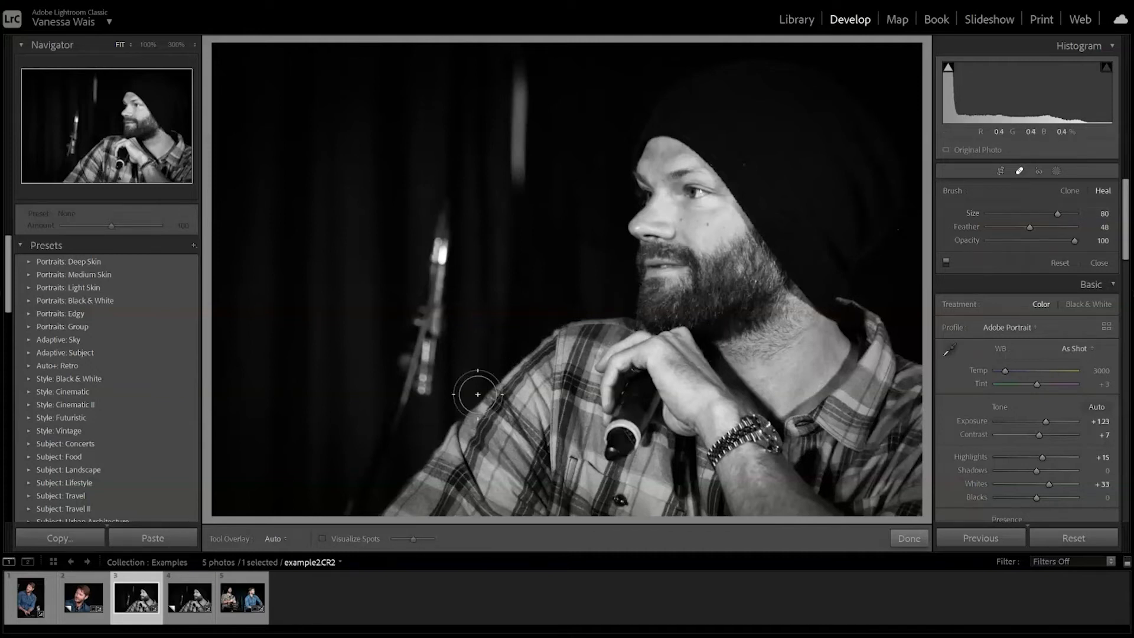
mouse_move(349, 496)
mouse_down()
mouse_move(417, 379)
mouse_move(407, 374)
mouse_move(425, 365)
mouse_move(416, 355)
mouse_move(442, 211)
mouse_move(428, 312)
mouse_up()
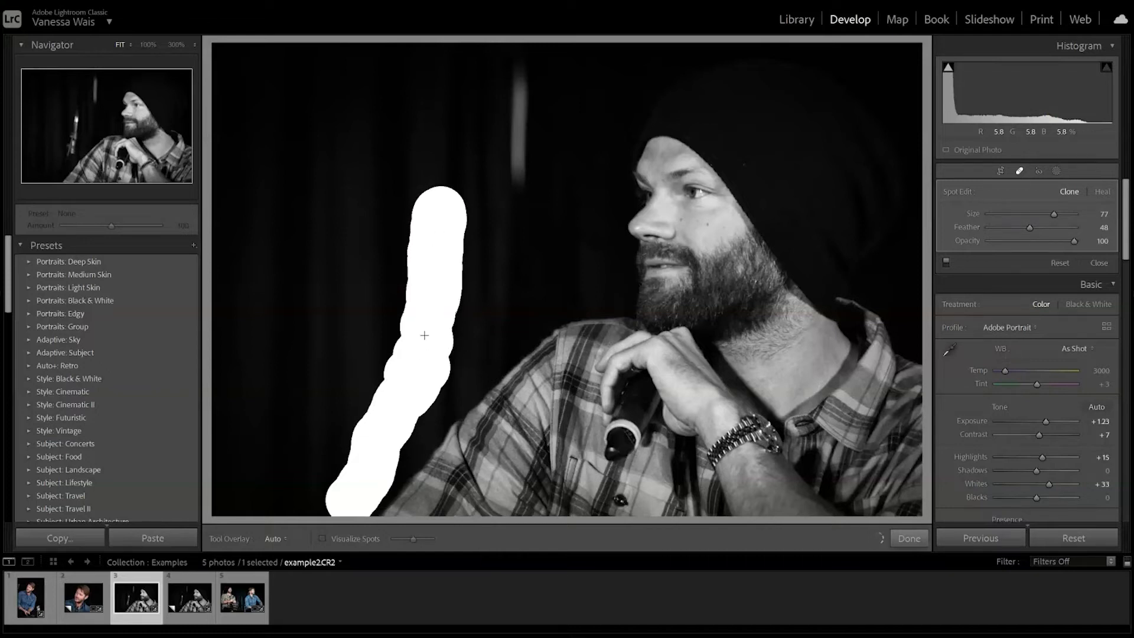
drag(414, 376, 390, 408)
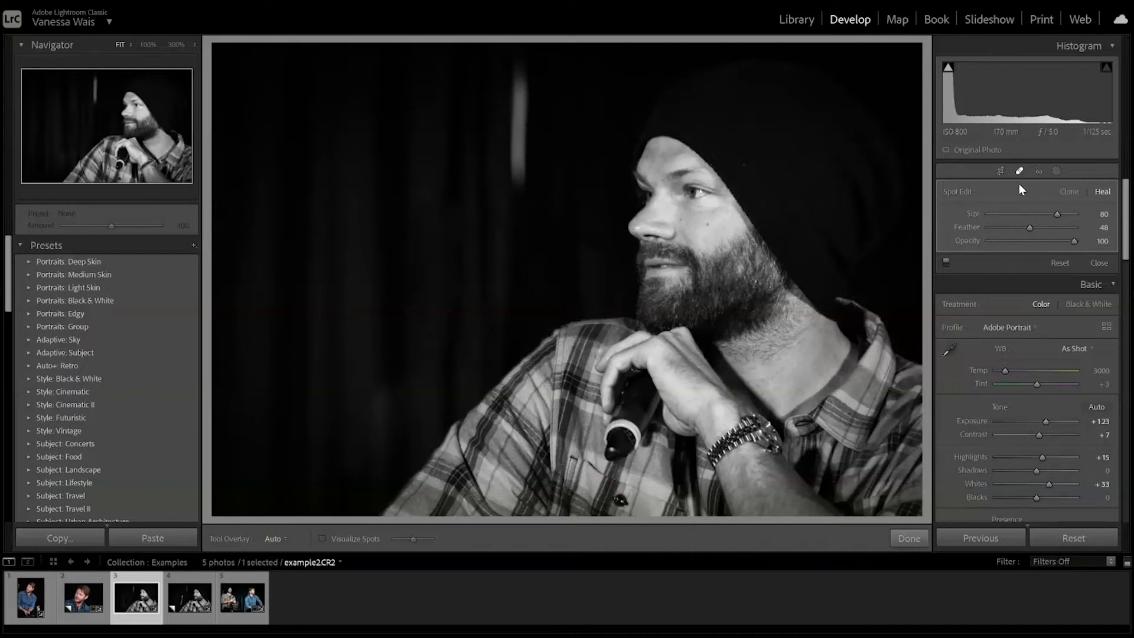
Step: Switch the microphone stand correction to Clone, set its feather to 56 and move its source area slightly lower
mouse_move(331, 328)
mouse_down()
mouse_move(262, 338)
mouse_move(332, 344)
mouse_up()
click(1067, 192)
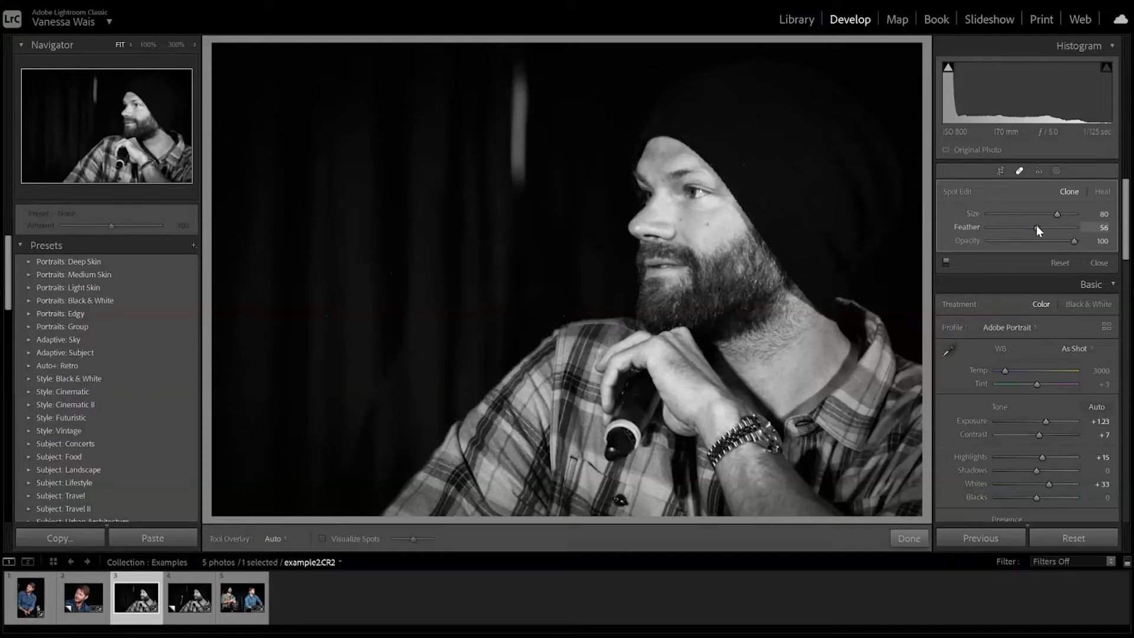
drag(1047, 224, 1050, 223)
drag(1066, 228, 1036, 229)
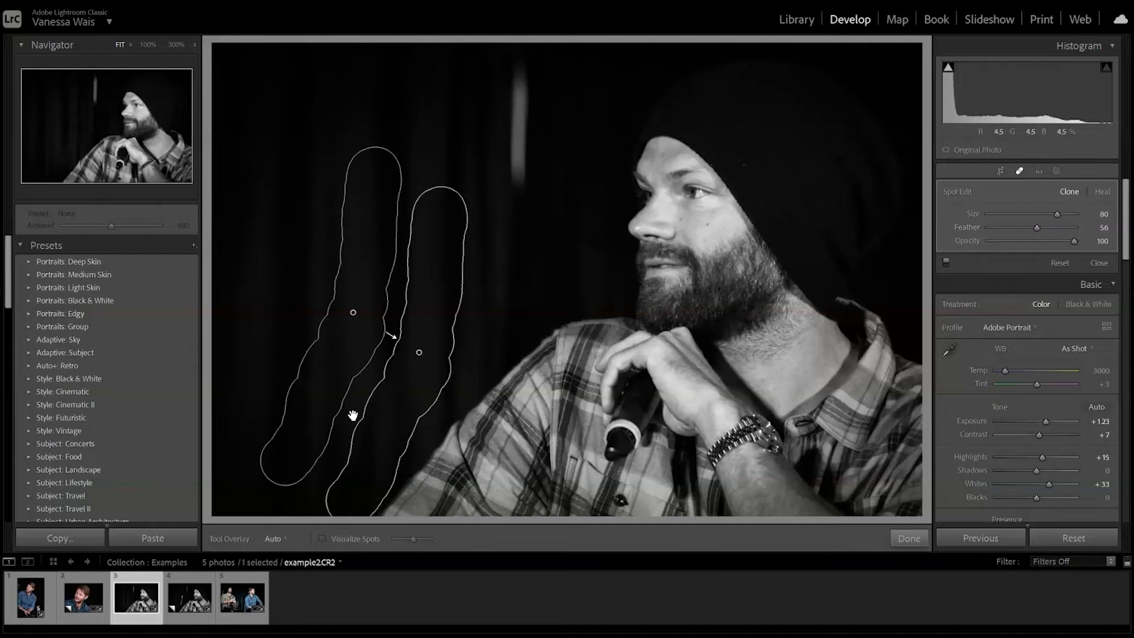
drag(303, 412, 300, 438)
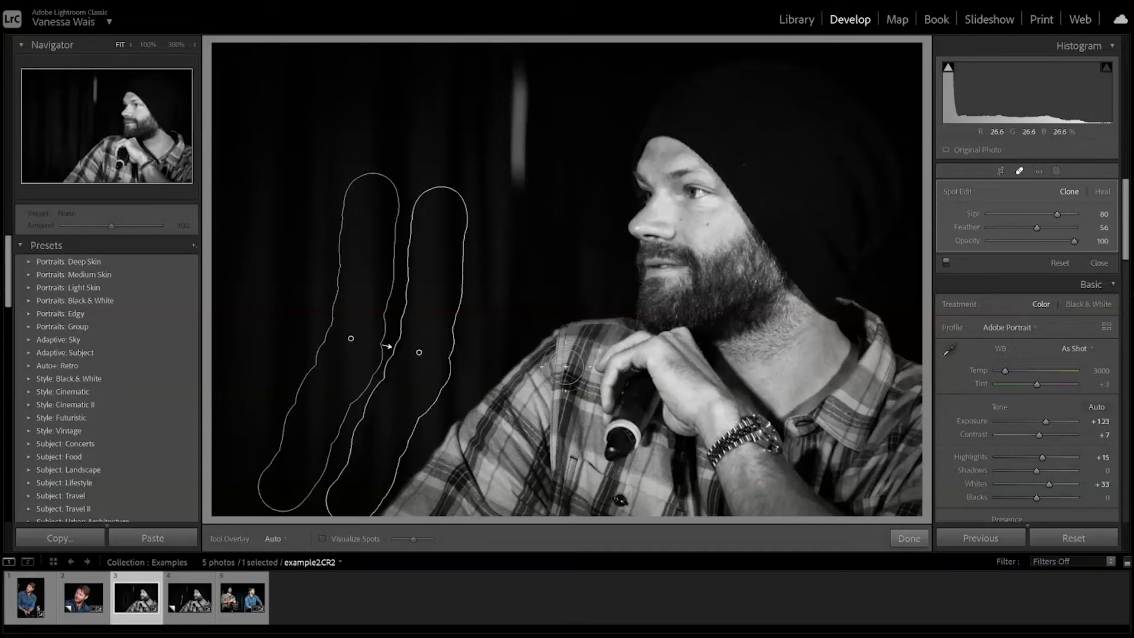
Step: Add a long vertical clone patch and place it over the curtain area beside the plaid sleeve, with its source farther from the sleeve
drag(246, 325, 272, 473)
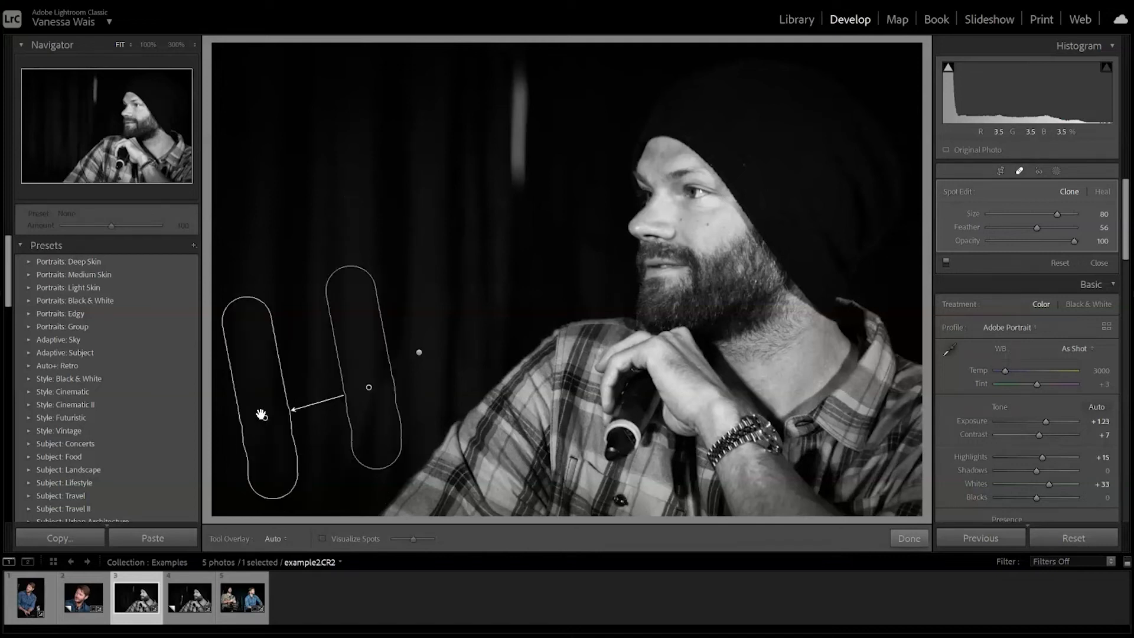
mouse_move(261, 415)
mouse_down()
mouse_move(388, 451)
mouse_move(338, 435)
mouse_up()
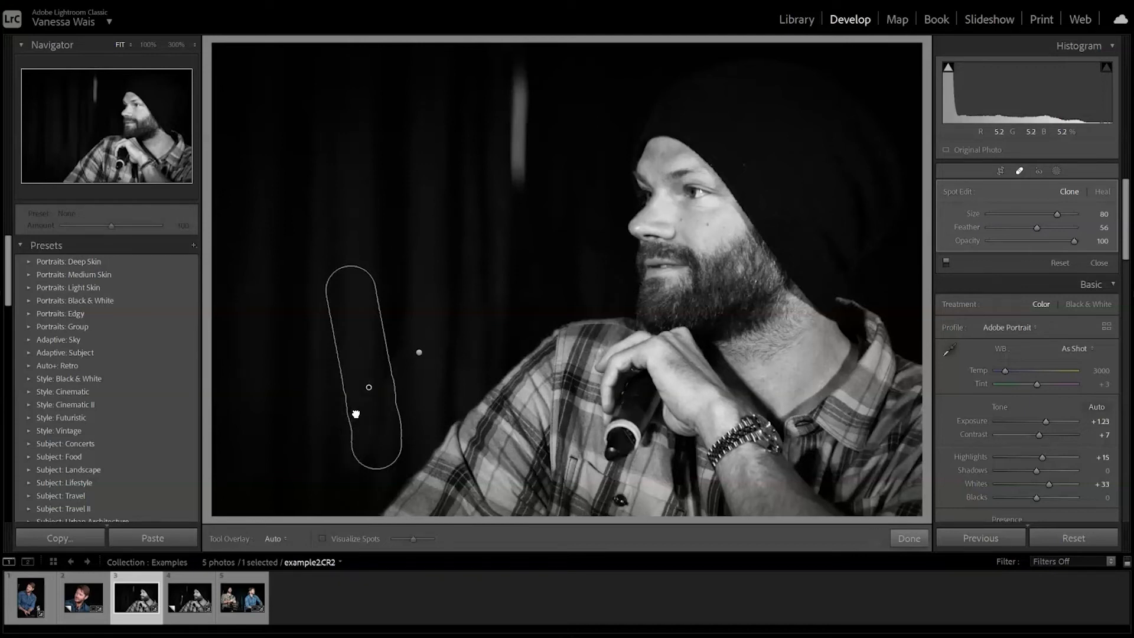
mouse_move(371, 396)
mouse_down()
mouse_move(354, 289)
mouse_move(245, 299)
mouse_move(264, 306)
mouse_up()
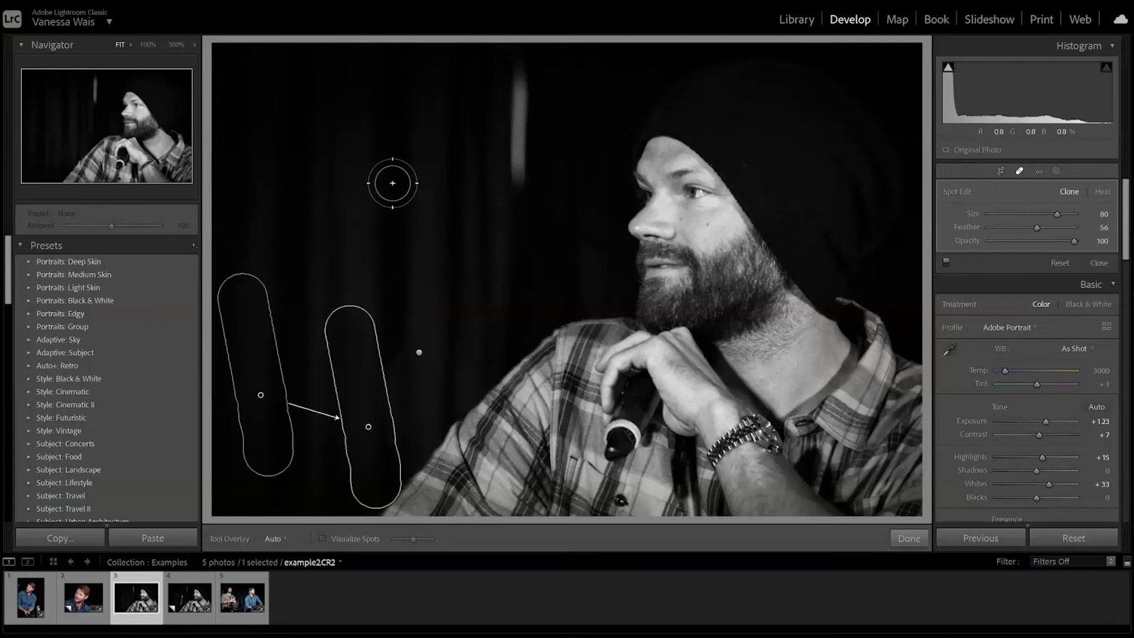
Step: Add a shorter vertical clone patch near the sleeve's edge, sourced from the curtain directly above, and align it with the folds
drag(391, 180, 396, 281)
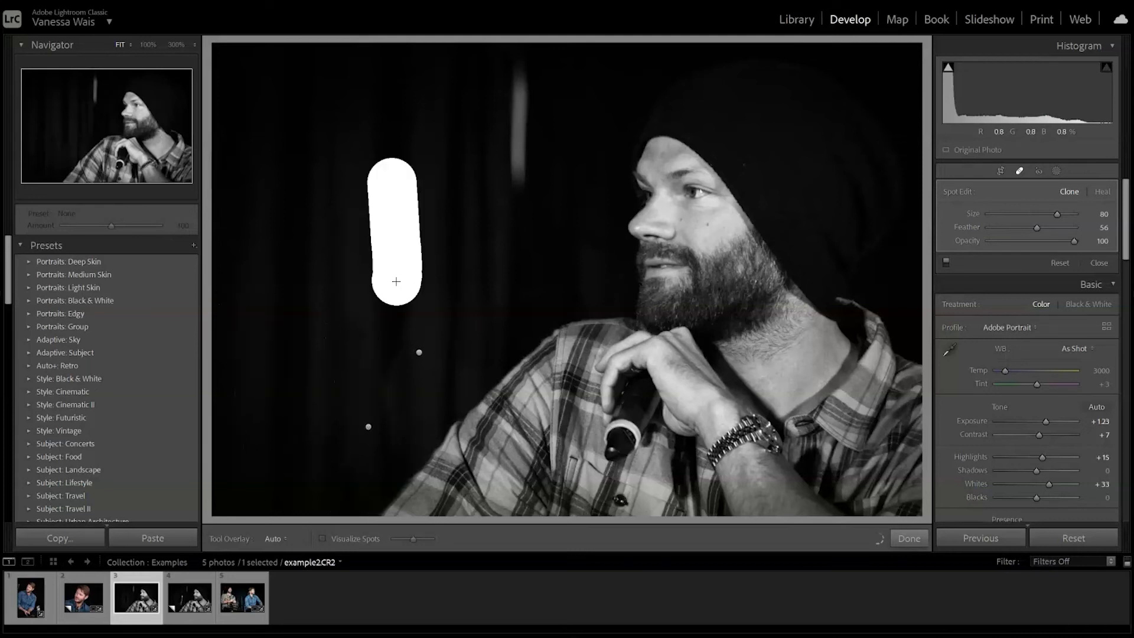
drag(397, 231, 395, 235)
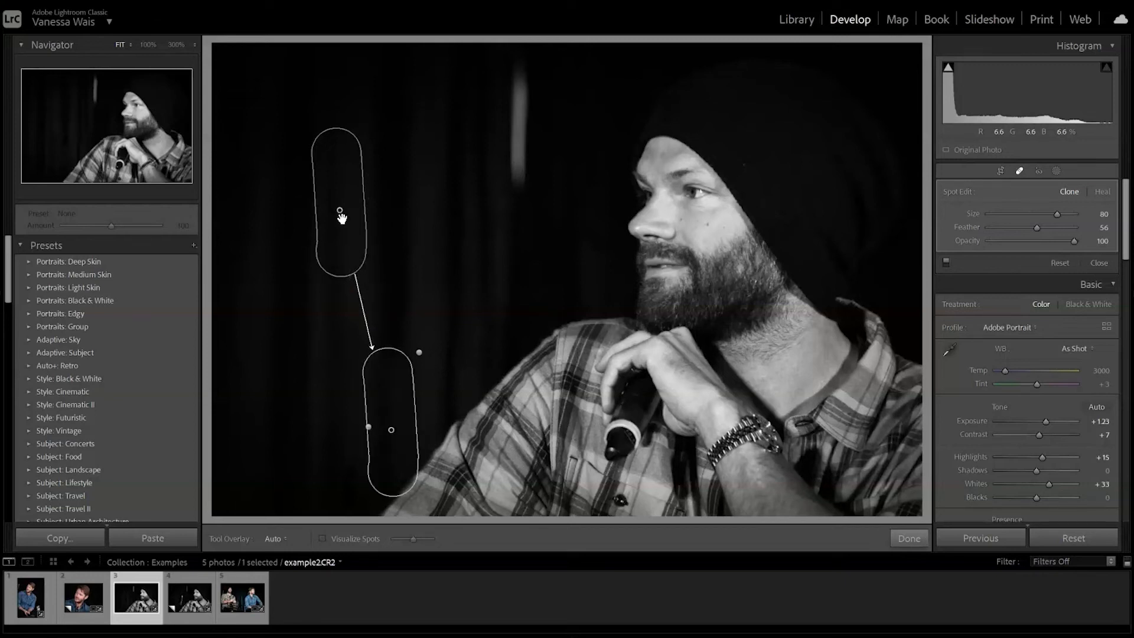
drag(344, 228, 389, 225)
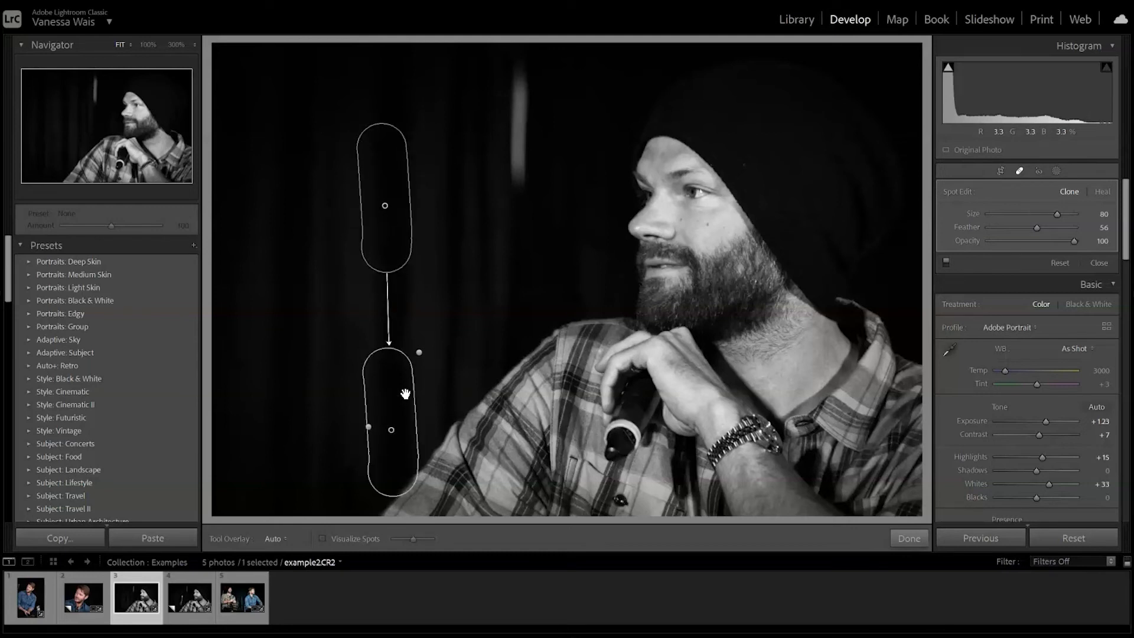
drag(400, 387, 399, 382)
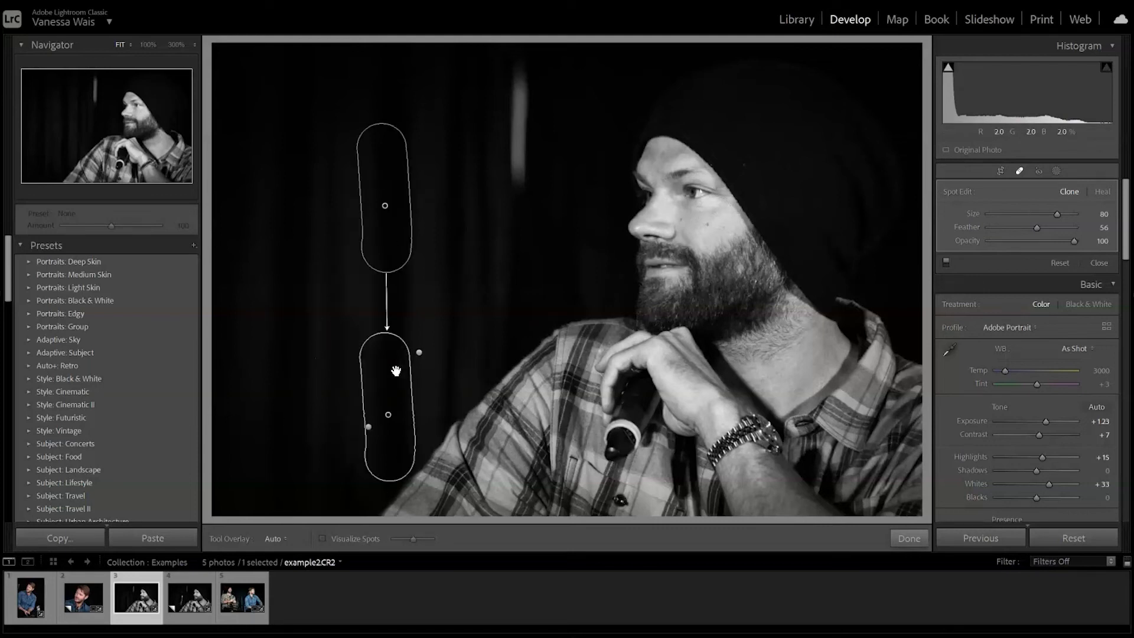
drag(391, 368, 392, 368)
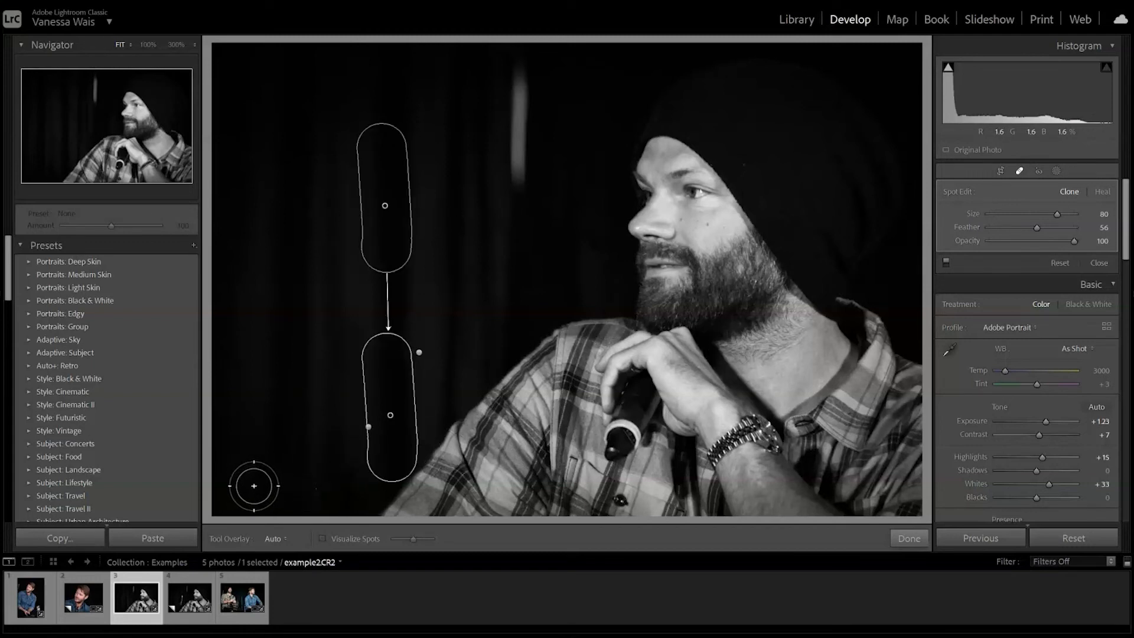
Step: Clone a short horizontal patch over the lower curtain beside the sleeve and adjust its target and source positions
drag(258, 488, 352, 495)
drag(233, 437, 234, 439)
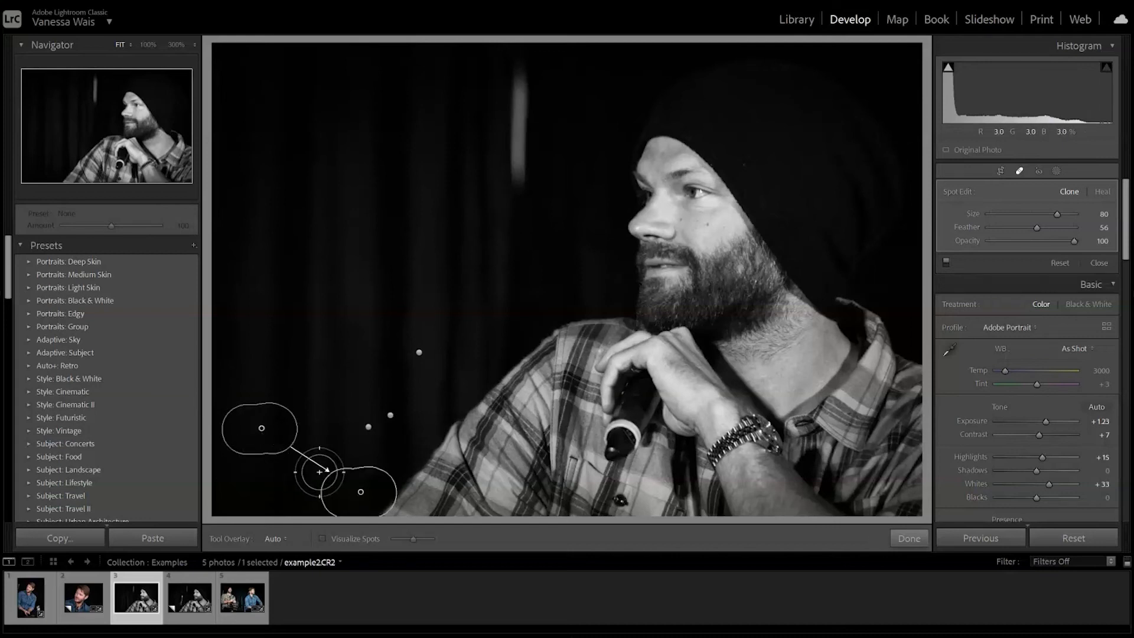
drag(358, 478, 353, 465)
mouse_move(251, 438)
mouse_down()
mouse_move(252, 455)
mouse_move(241, 454)
mouse_up()
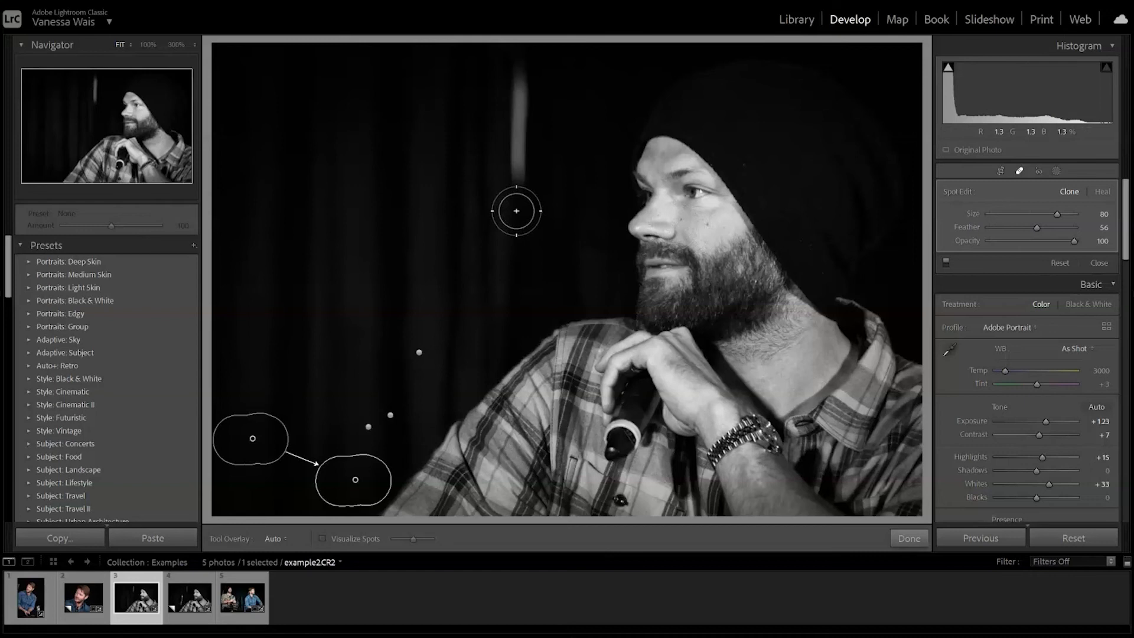
Step: Clone out the bright vertical strip in the upper backdrop, refine the patch's source, feather and position, and finish the spot removal
drag(520, 202, 516, 65)
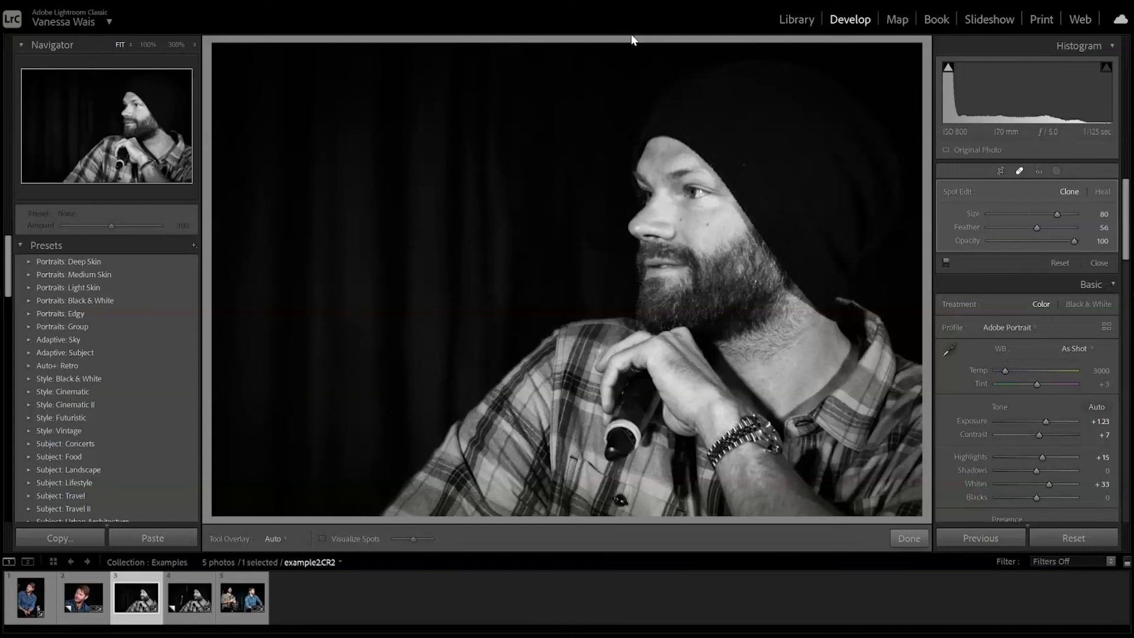
drag(614, 120, 605, 121)
drag(1057, 227, 1055, 227)
drag(522, 188, 541, 185)
click(912, 540)
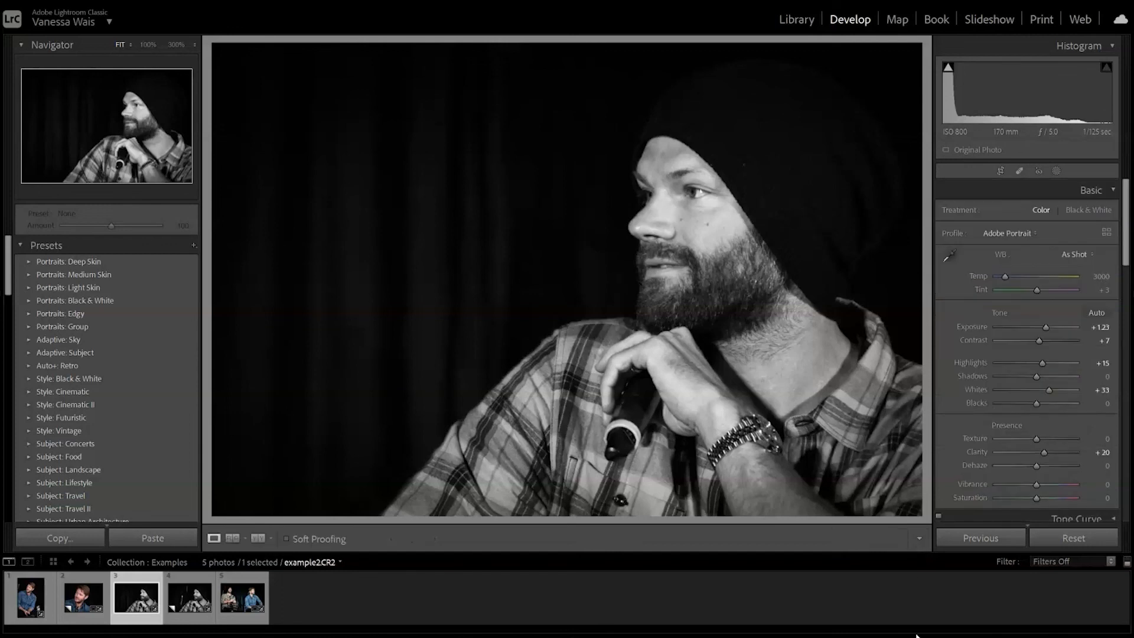
Step: Compare the retouched black-and-white portrait with its unretouched virtual copy
click(184, 579)
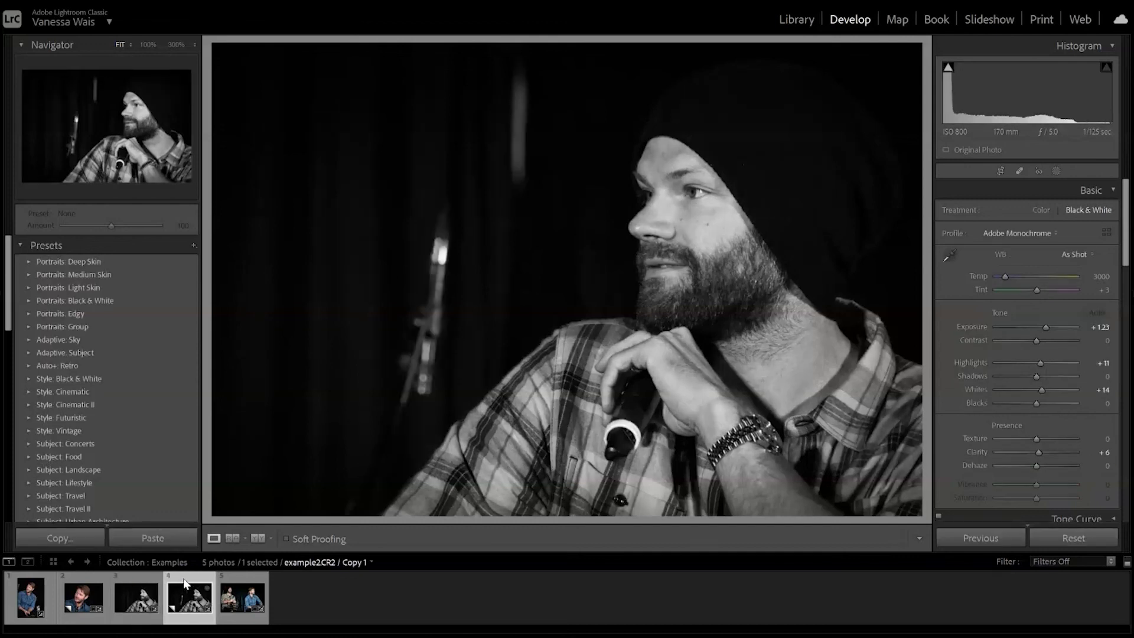
click(140, 579)
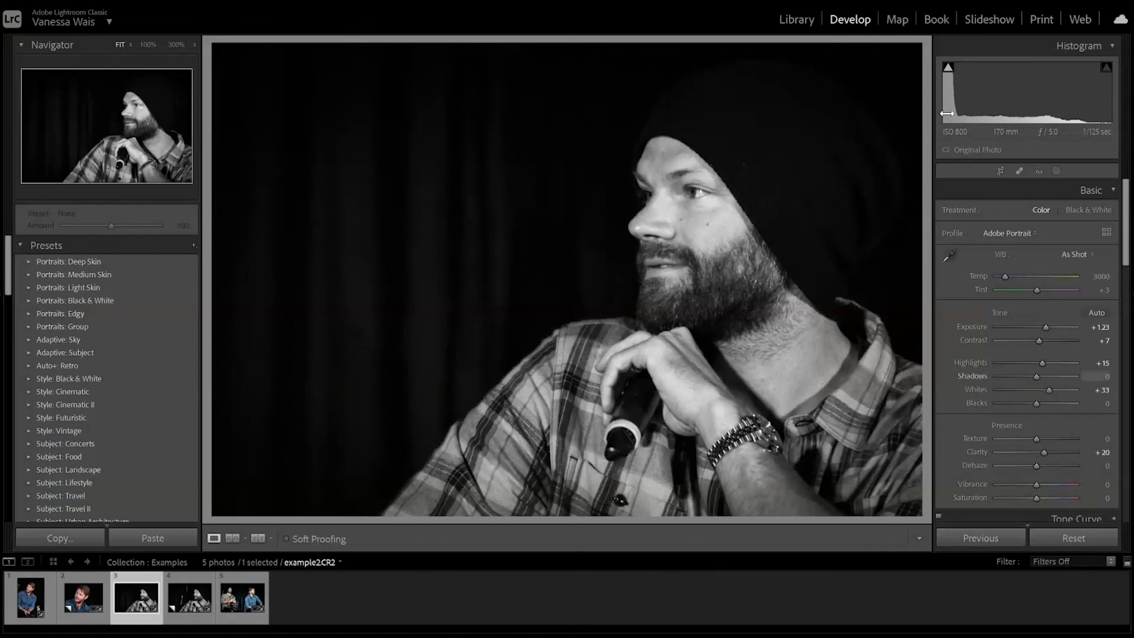
Step: Export the retouched example2.CR2 photo from the Library as a watermarked JPEG into the USE subfolder of its original folder
click(794, 21)
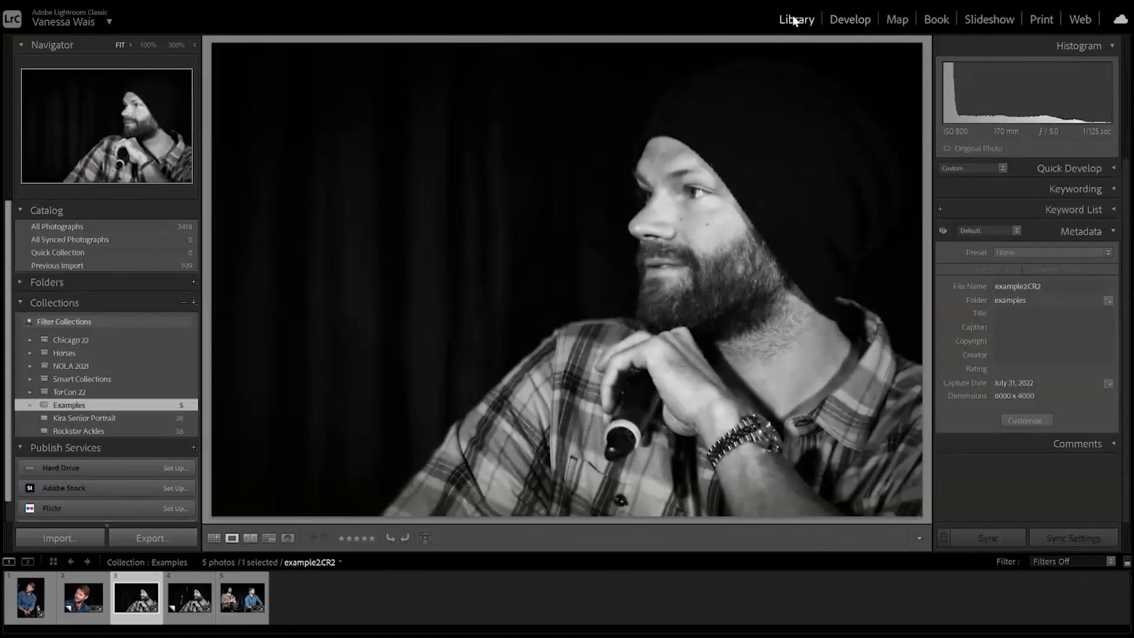
click(139, 535)
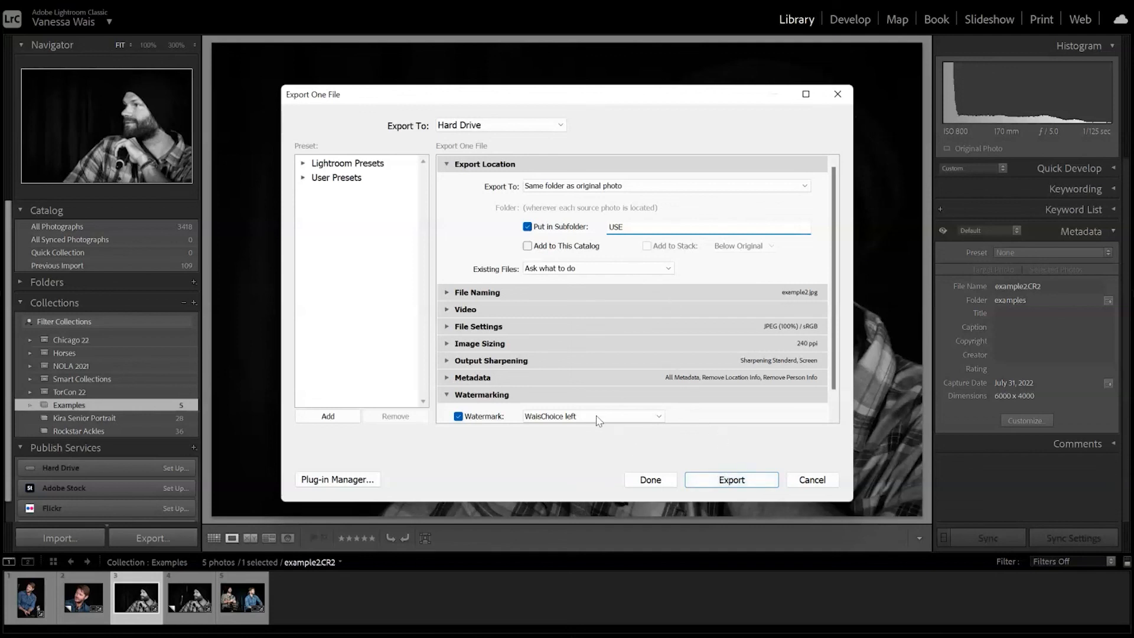
click(703, 483)
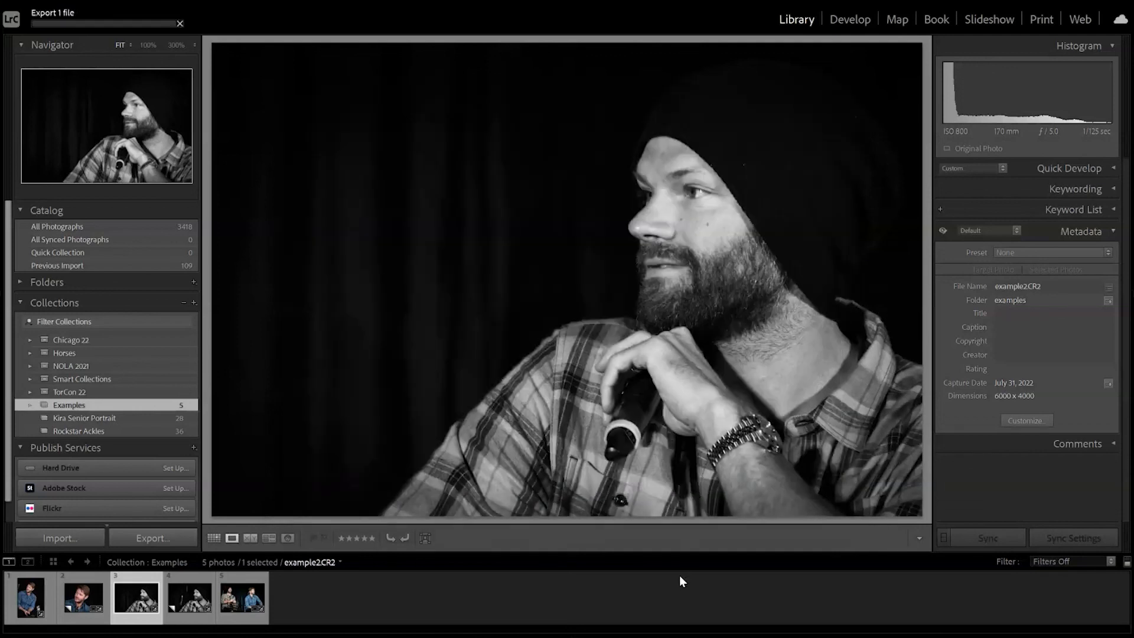